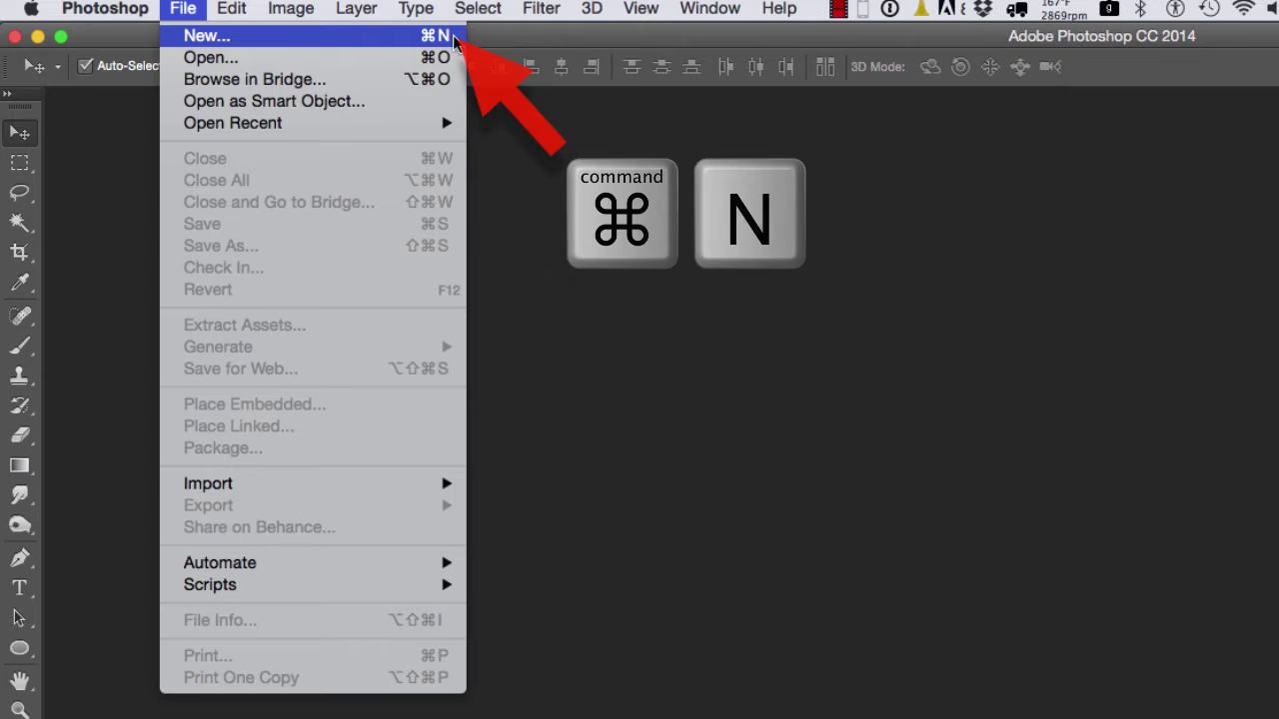
Step: Start a new document, trying the Default Photoshop Size preset before choosing the Web preset
click(450, 37)
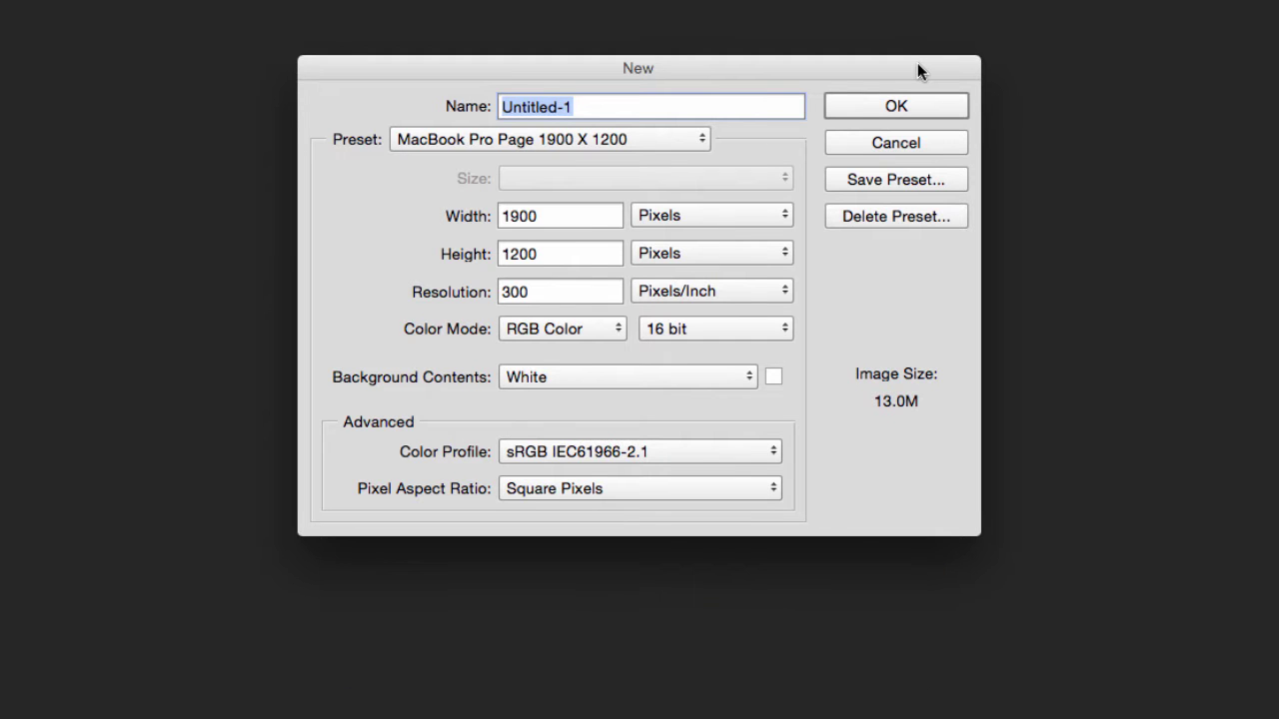
click(695, 236)
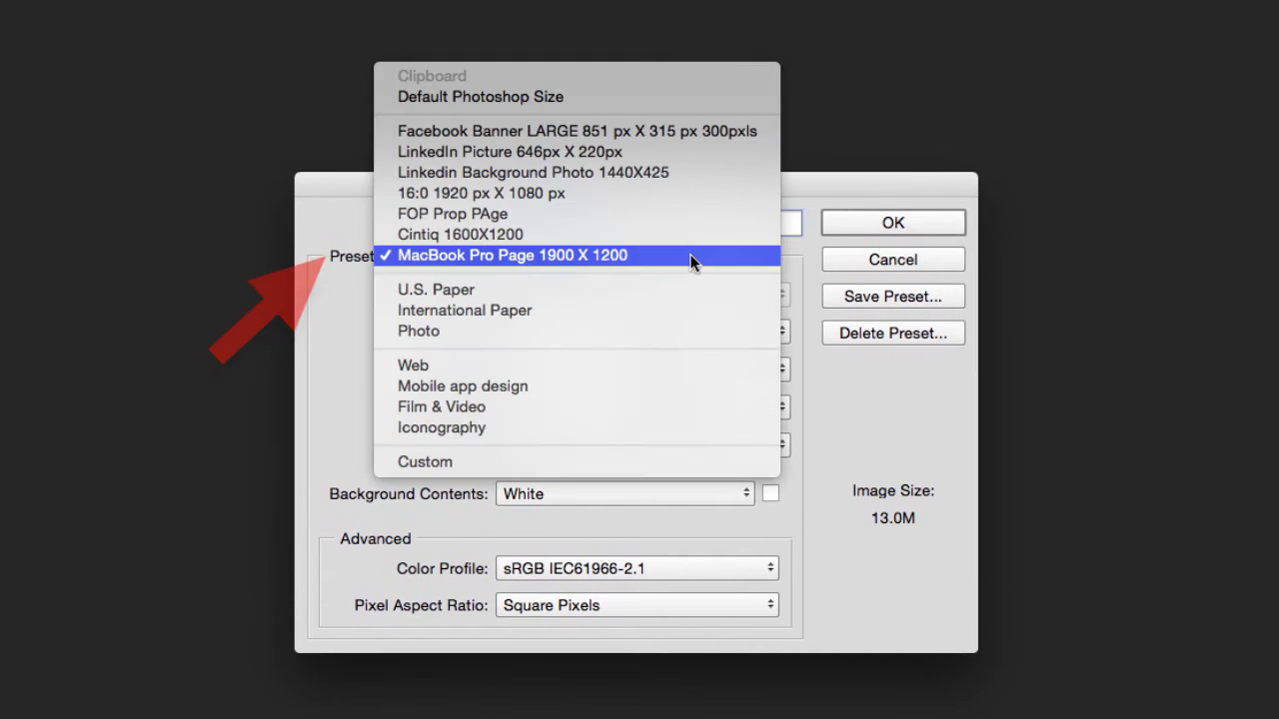
click(659, 94)
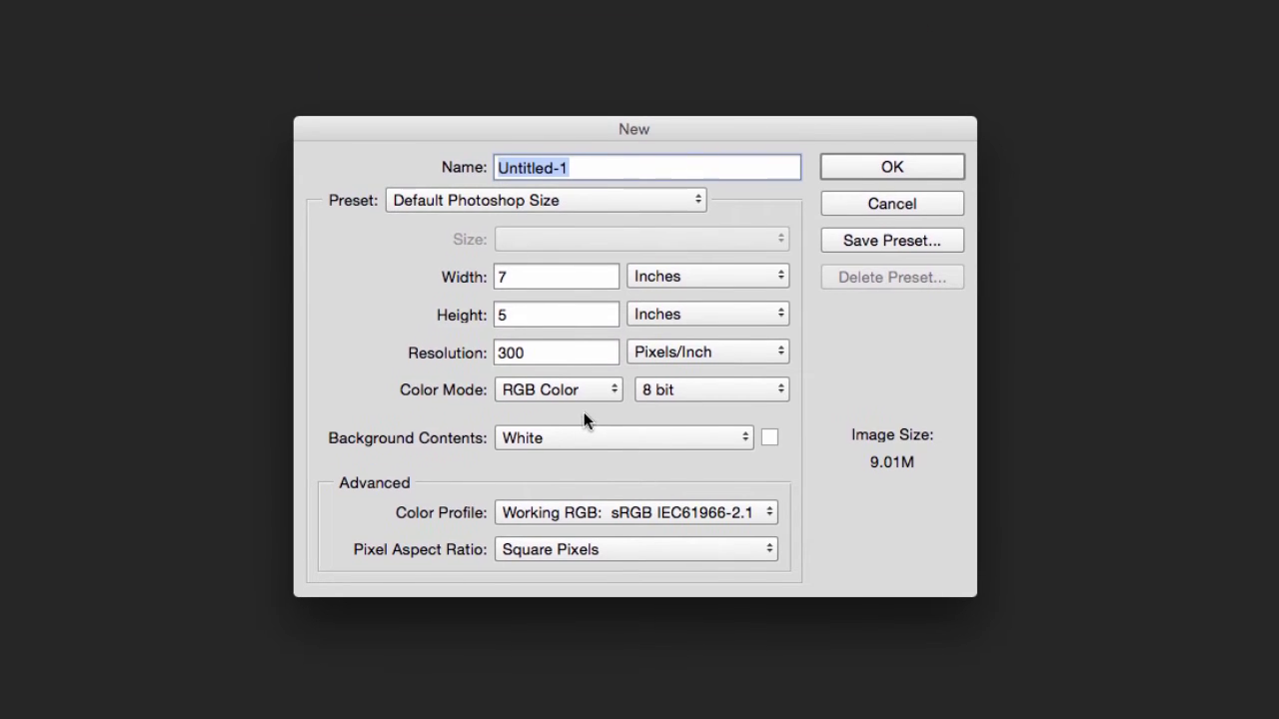
click(675, 172)
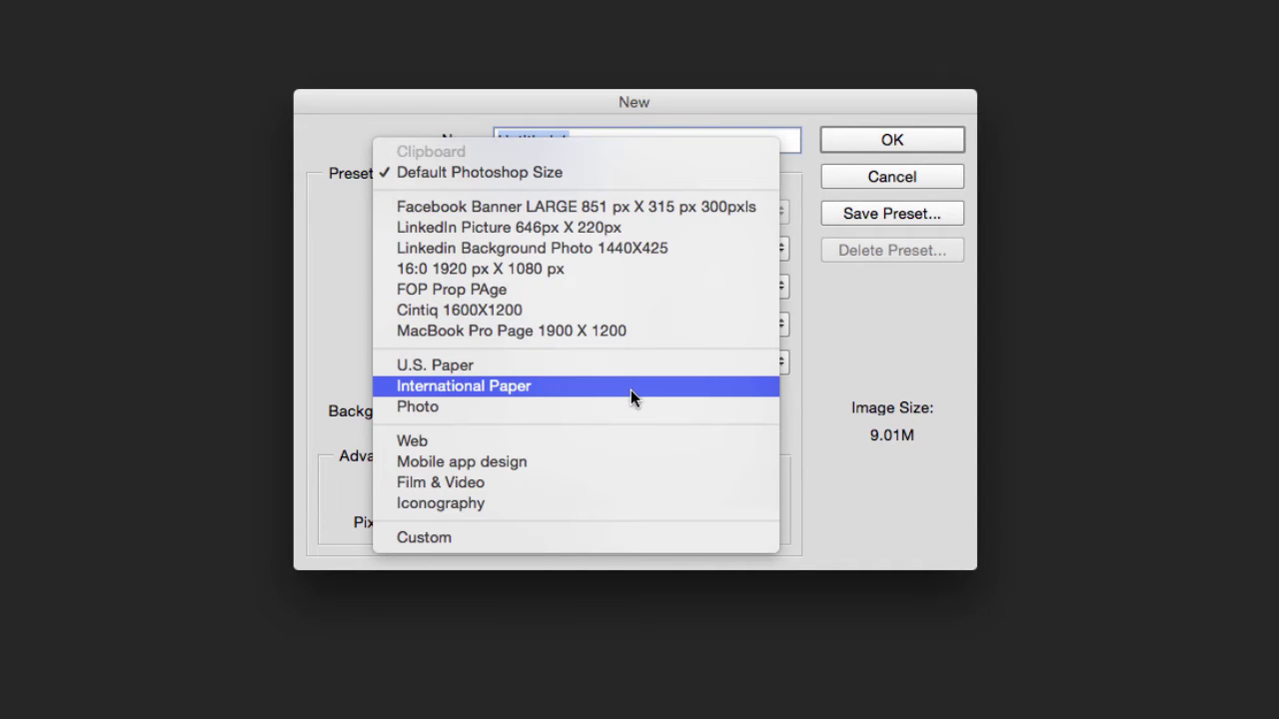
click(624, 440)
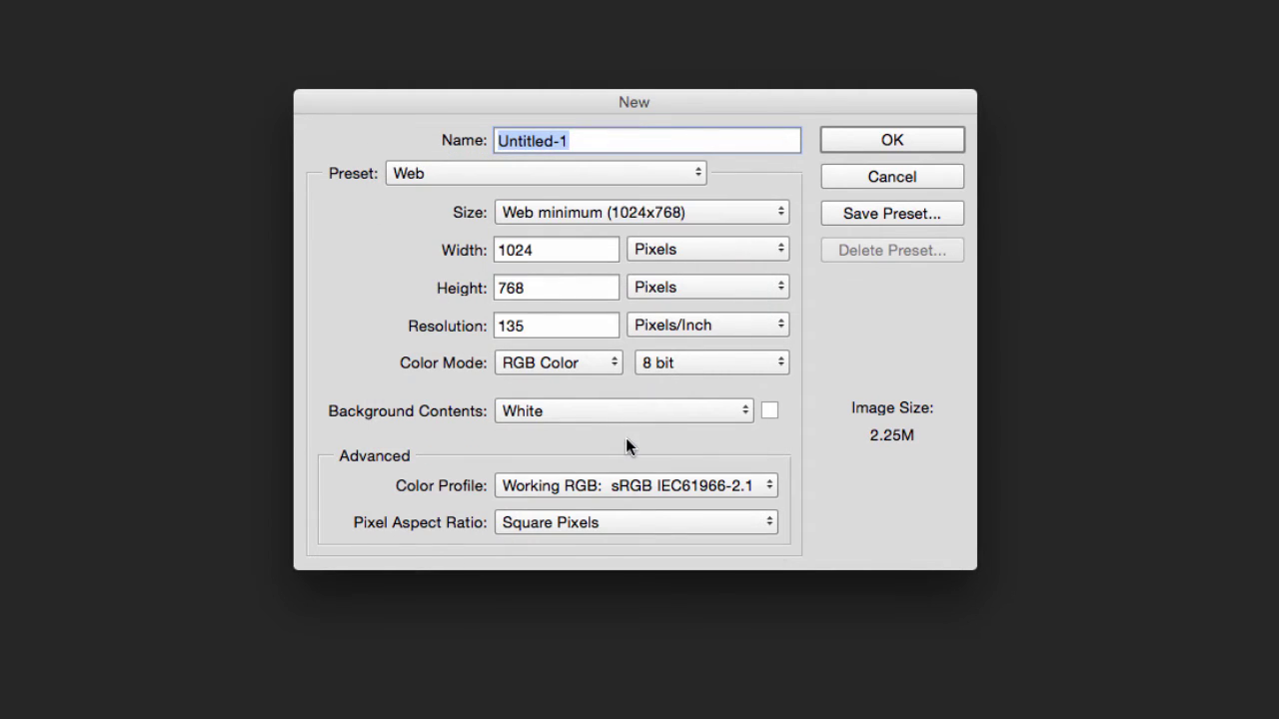
Step: Try inches and centimeters as the width and height units, and return them to pixels
click(715, 252)
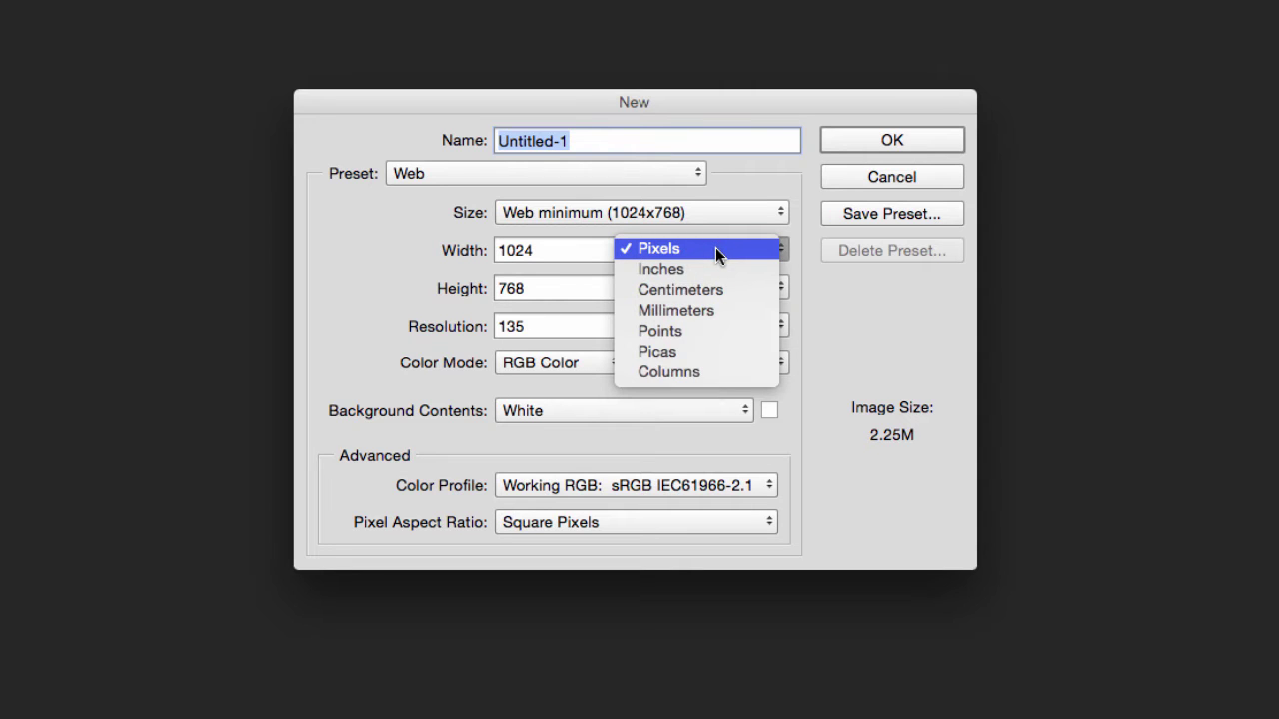
click(715, 261)
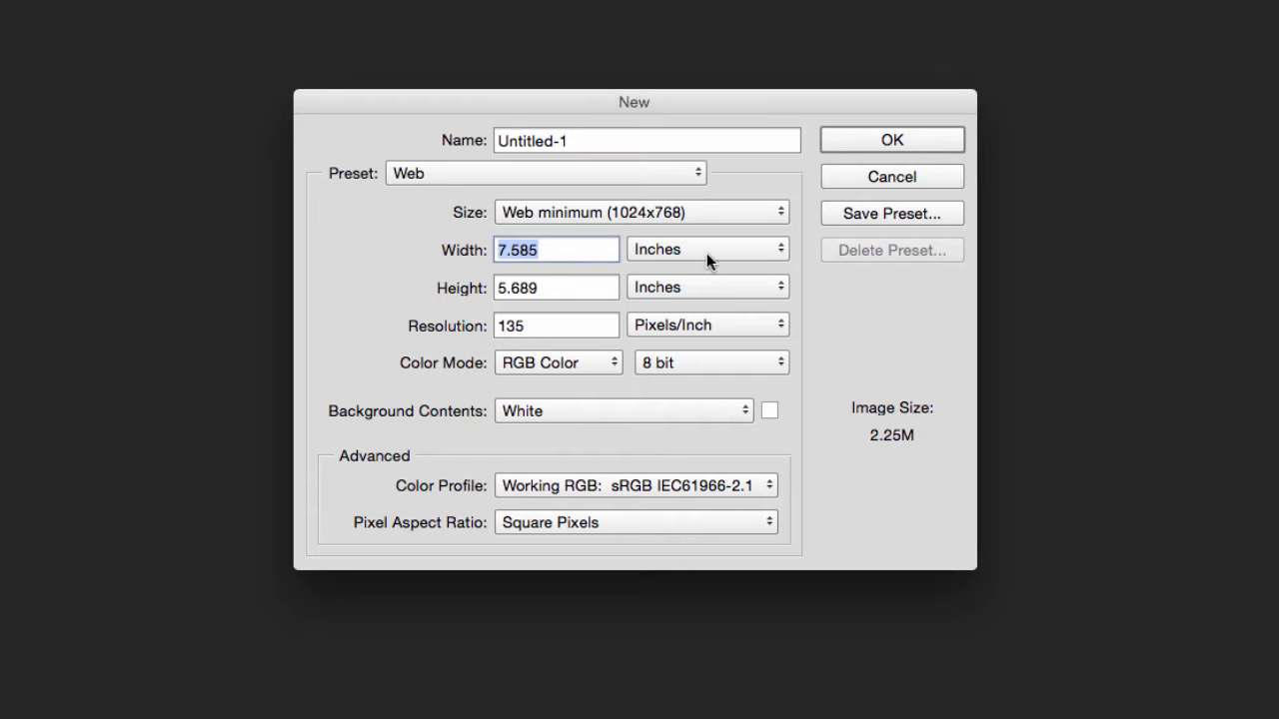
click(709, 251)
click(711, 265)
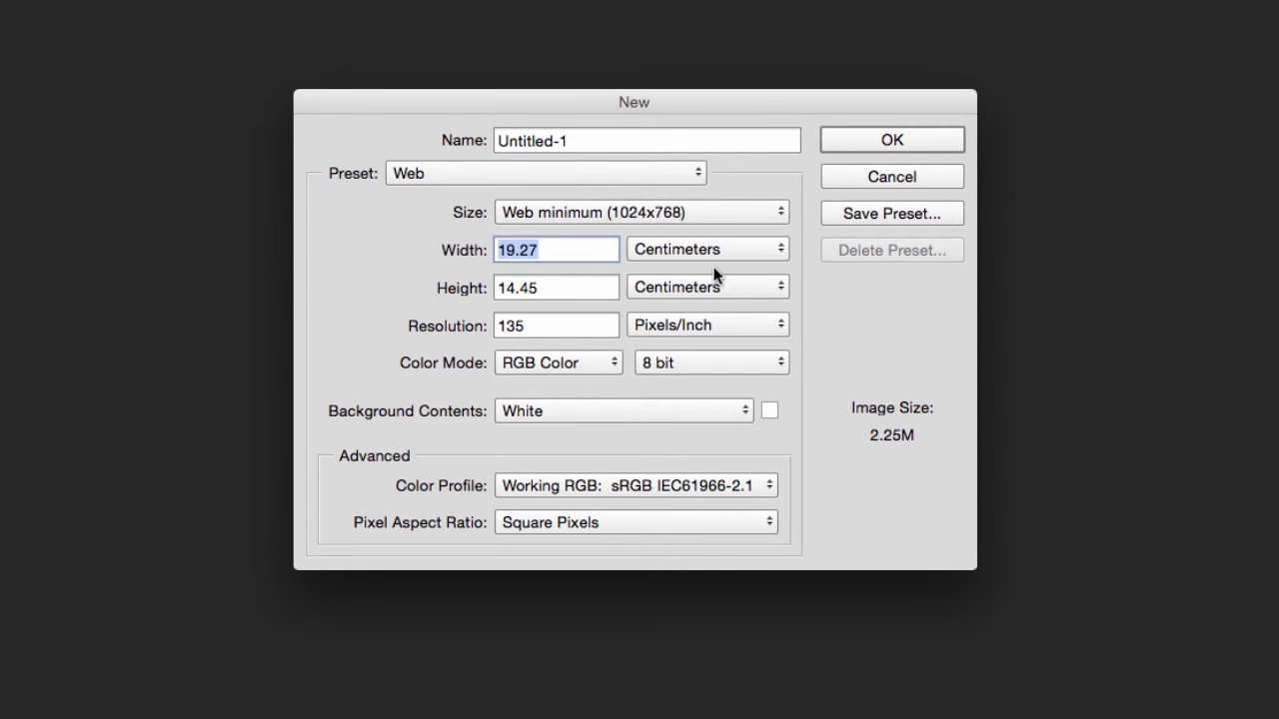
click(716, 248)
click(716, 245)
click(730, 247)
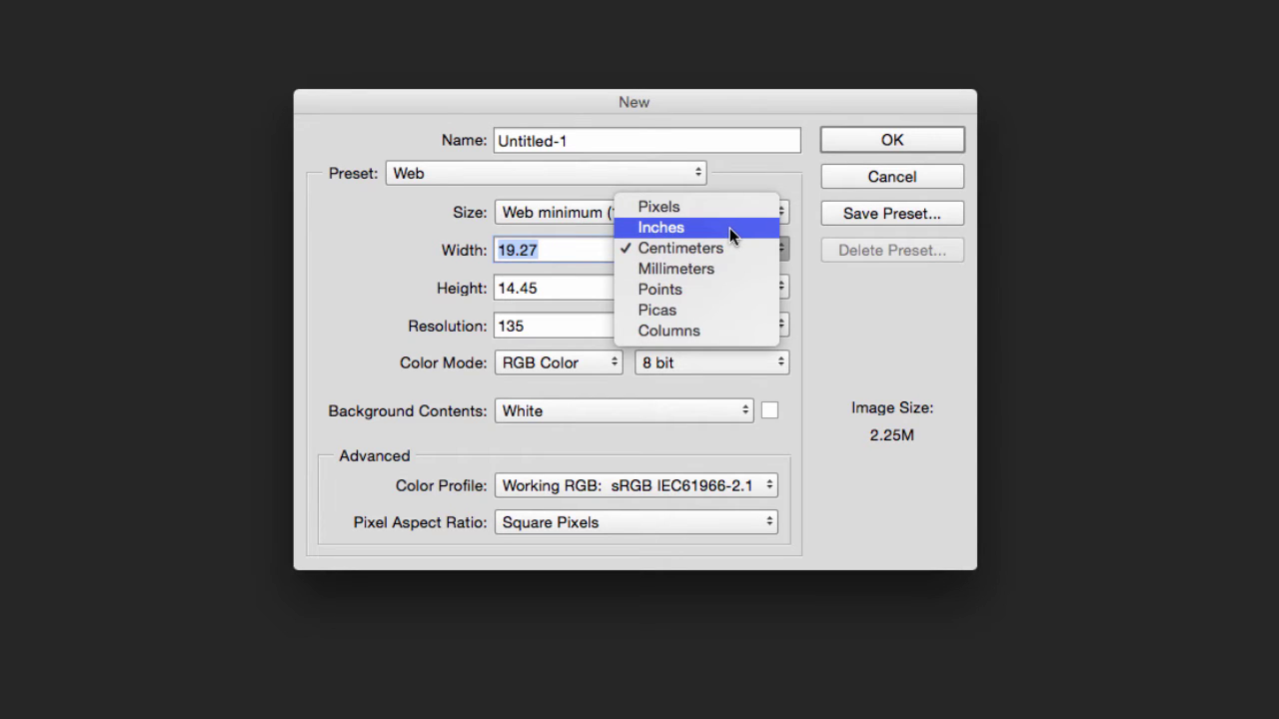
click(730, 227)
click(722, 249)
click(723, 230)
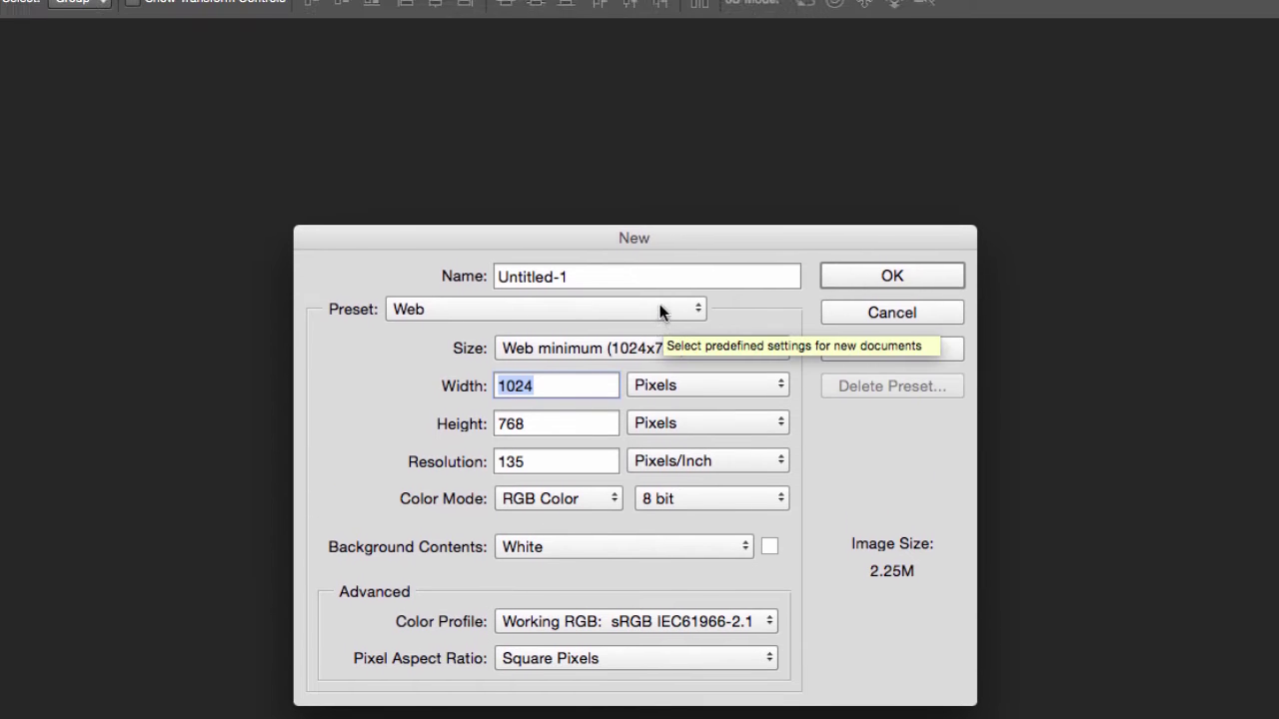
Step: Choose the U.S. Paper preset and make it landscape with a width of 11 inches and a height of 8.5 inches
click(658, 223)
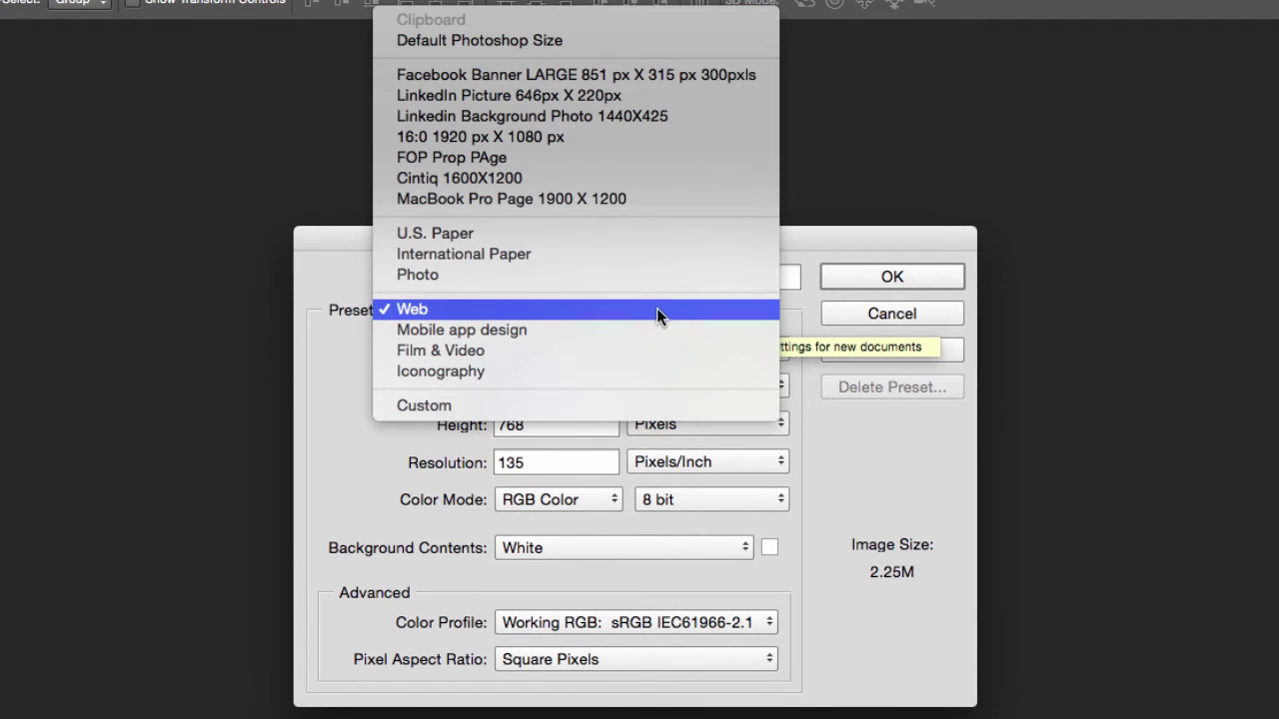
click(626, 233)
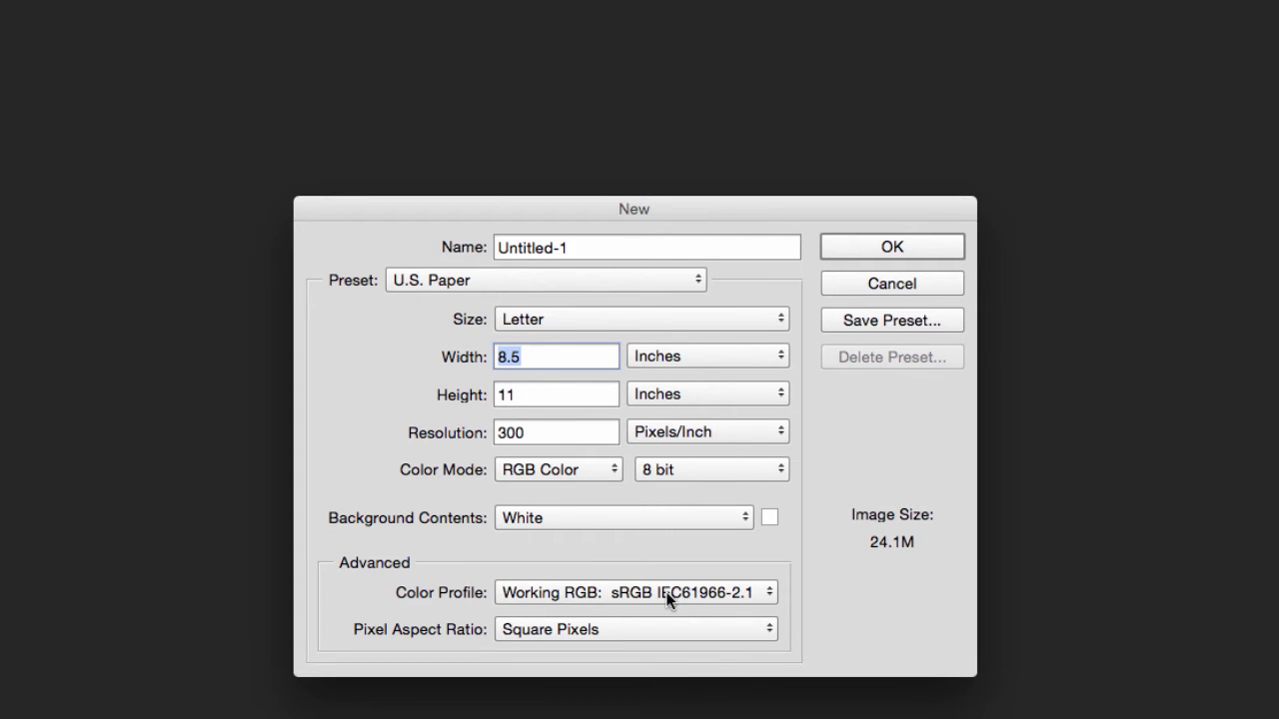
text(11)
click(513, 395)
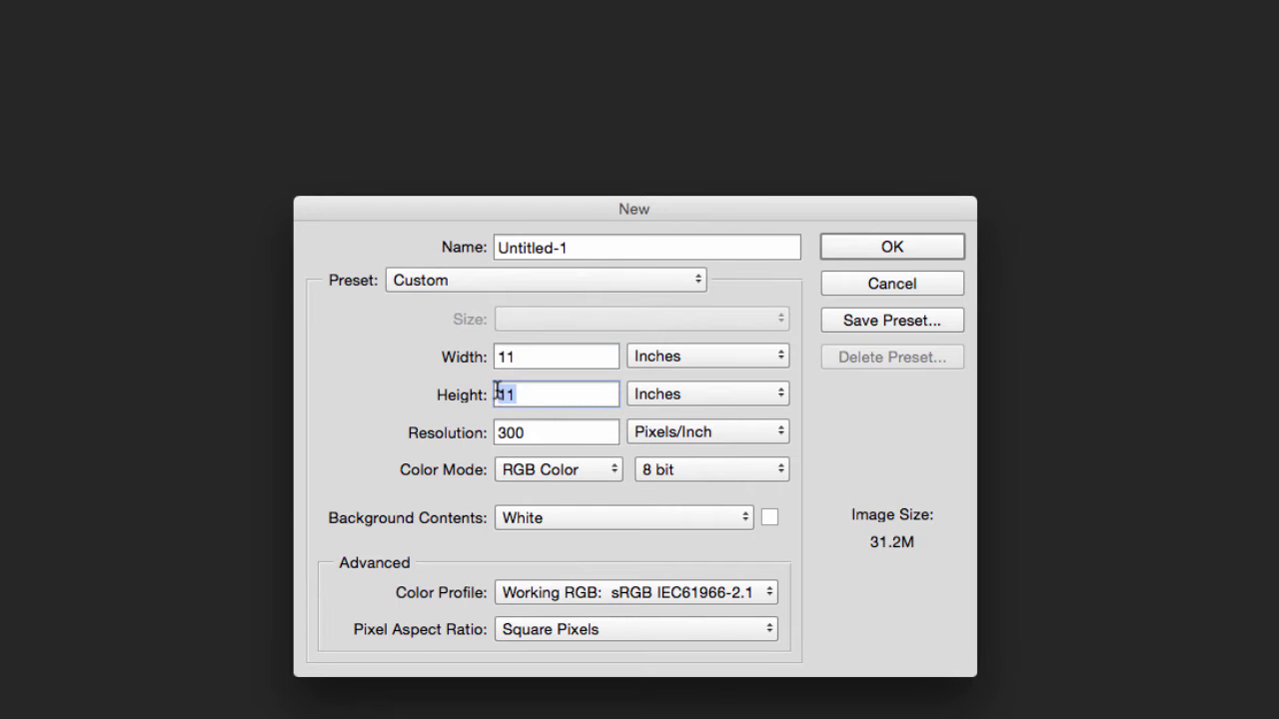
text(8.5)
Step: Save the current document settings as a preset named "8.5X11 Horizontal"
click(876, 318)
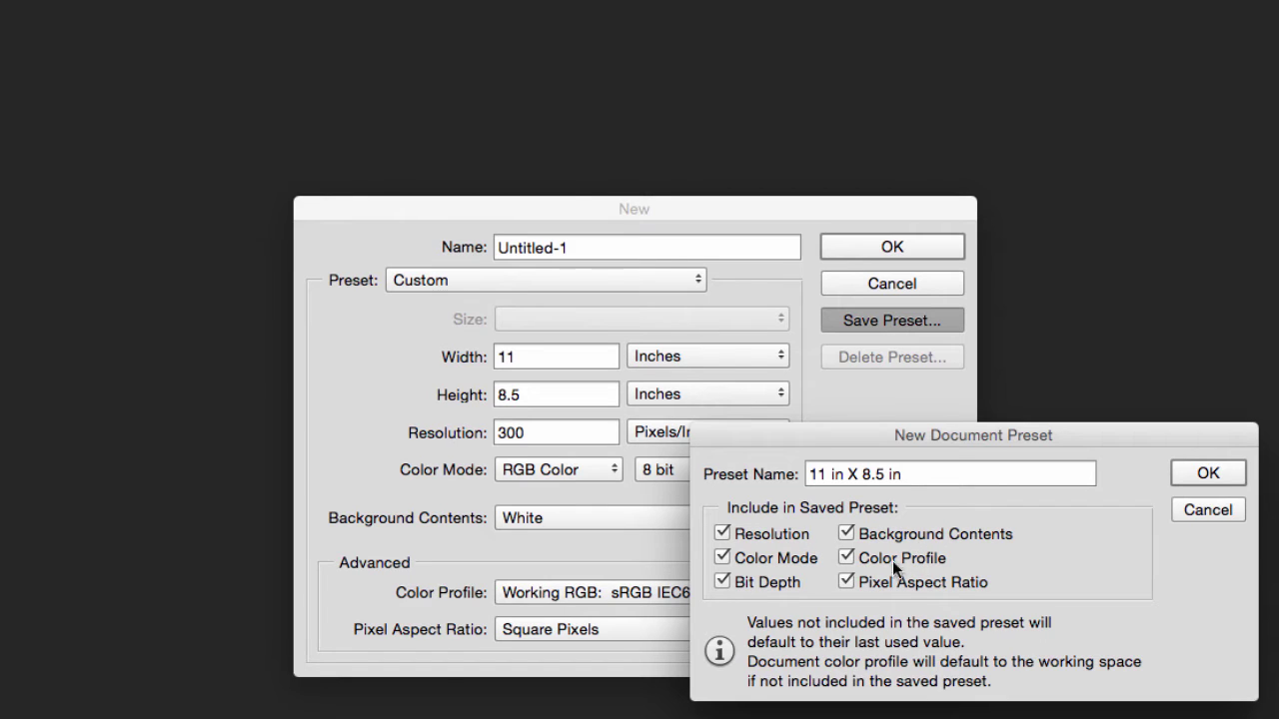
drag(810, 476, 793, 512)
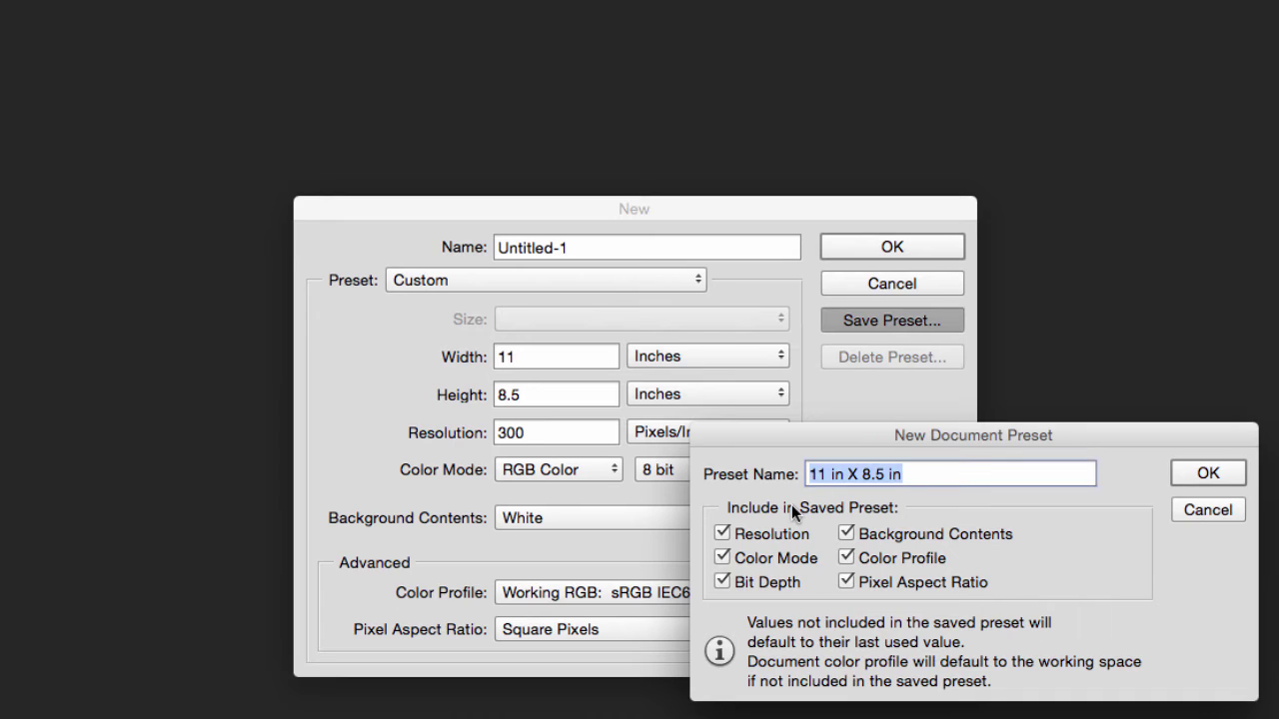
text(8.)
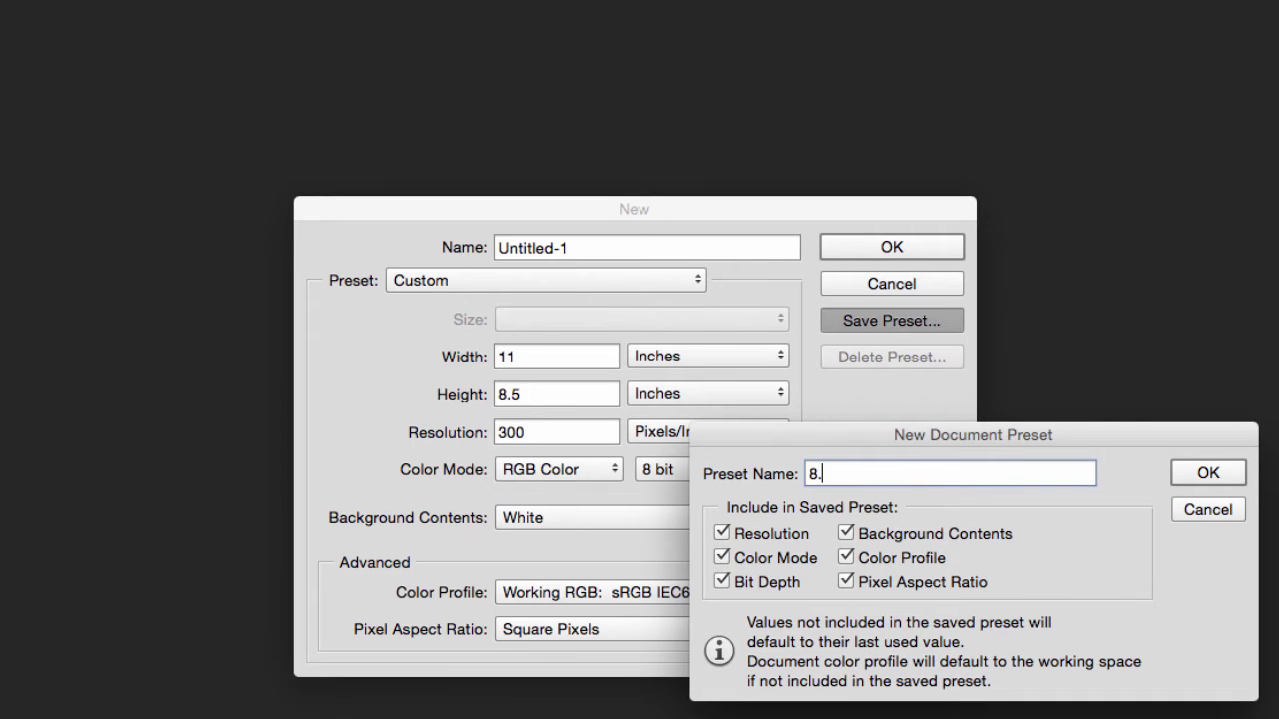
text(5X11 Horizontal)
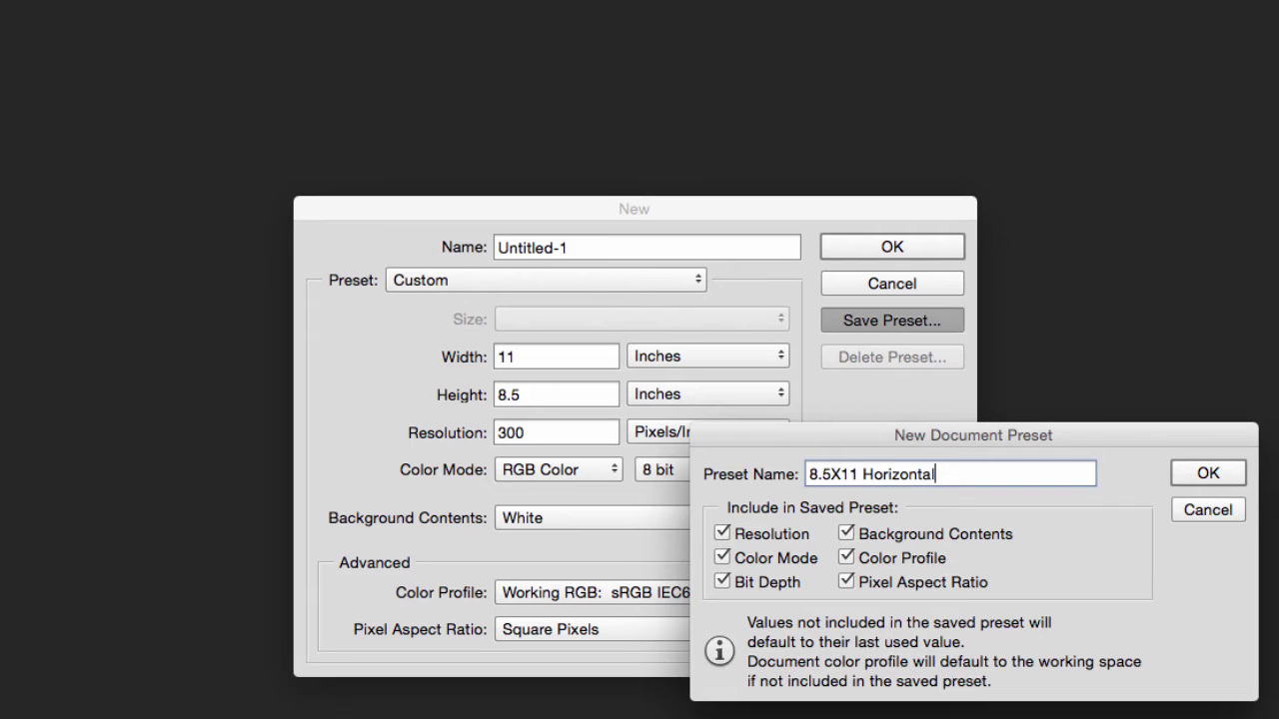
click(1209, 474)
Step: Create the new document from the saved 8.5X11 Horizontal preset
click(694, 282)
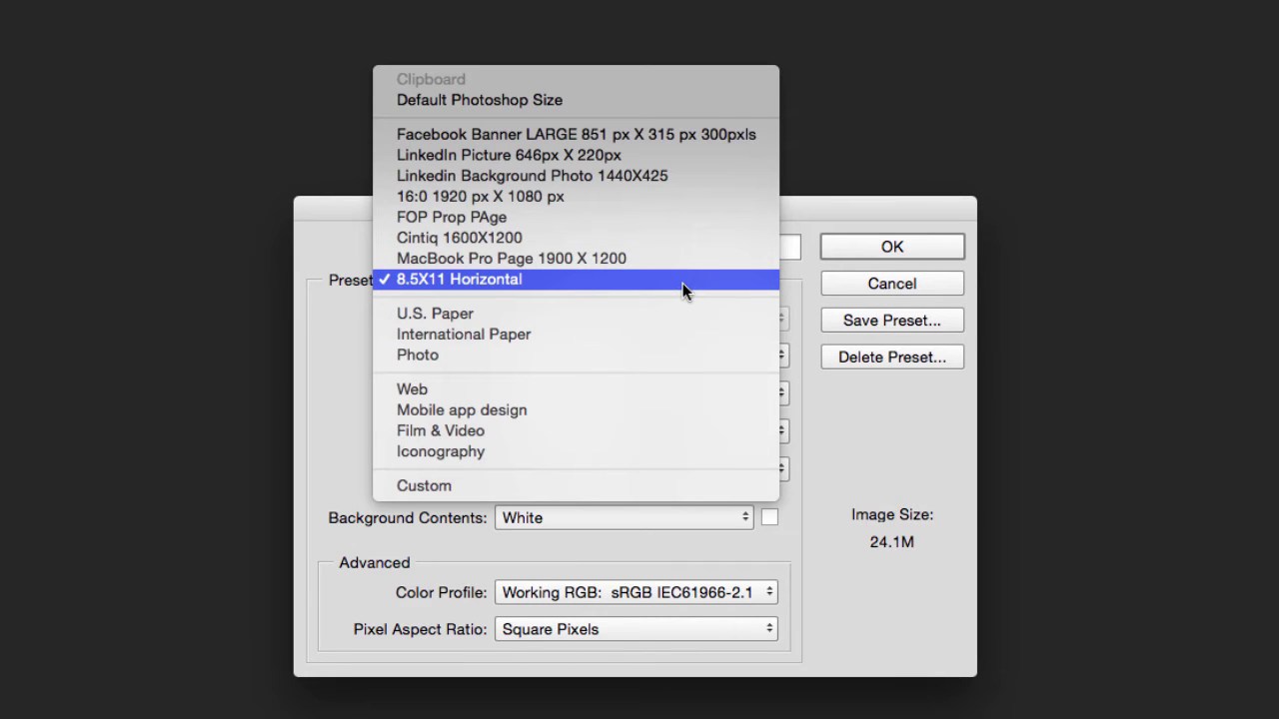
click(682, 283)
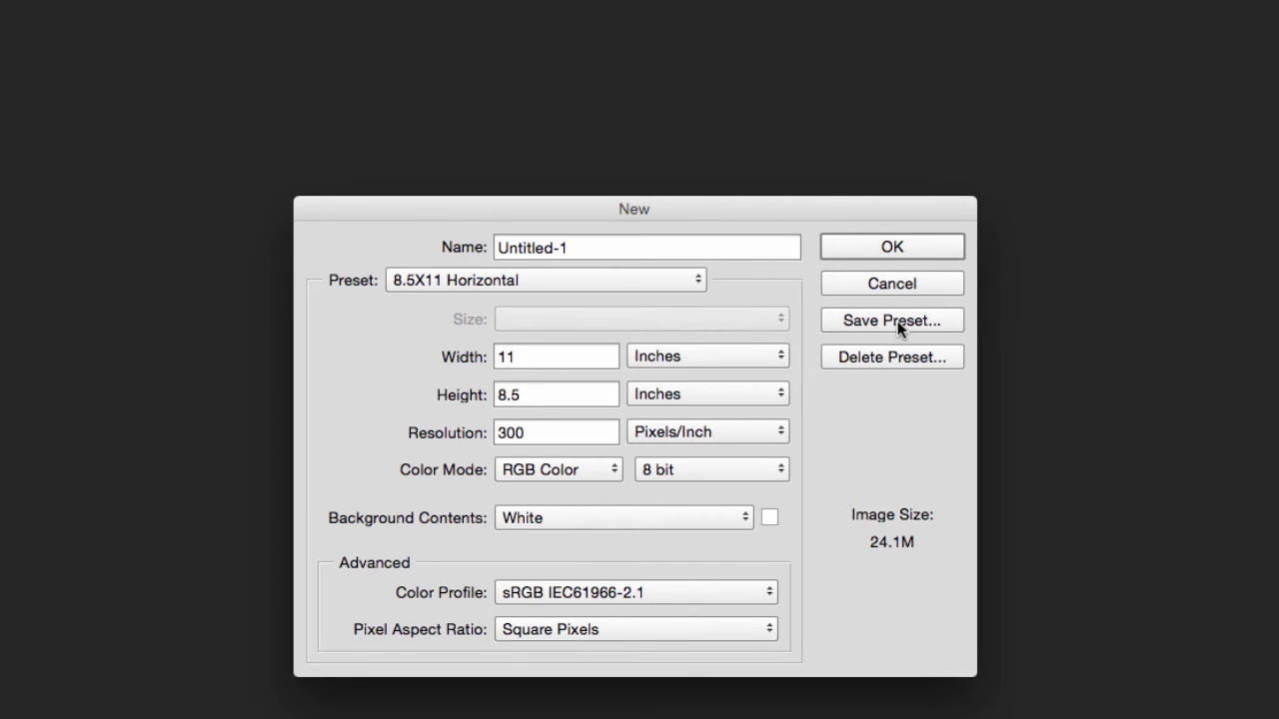
click(890, 246)
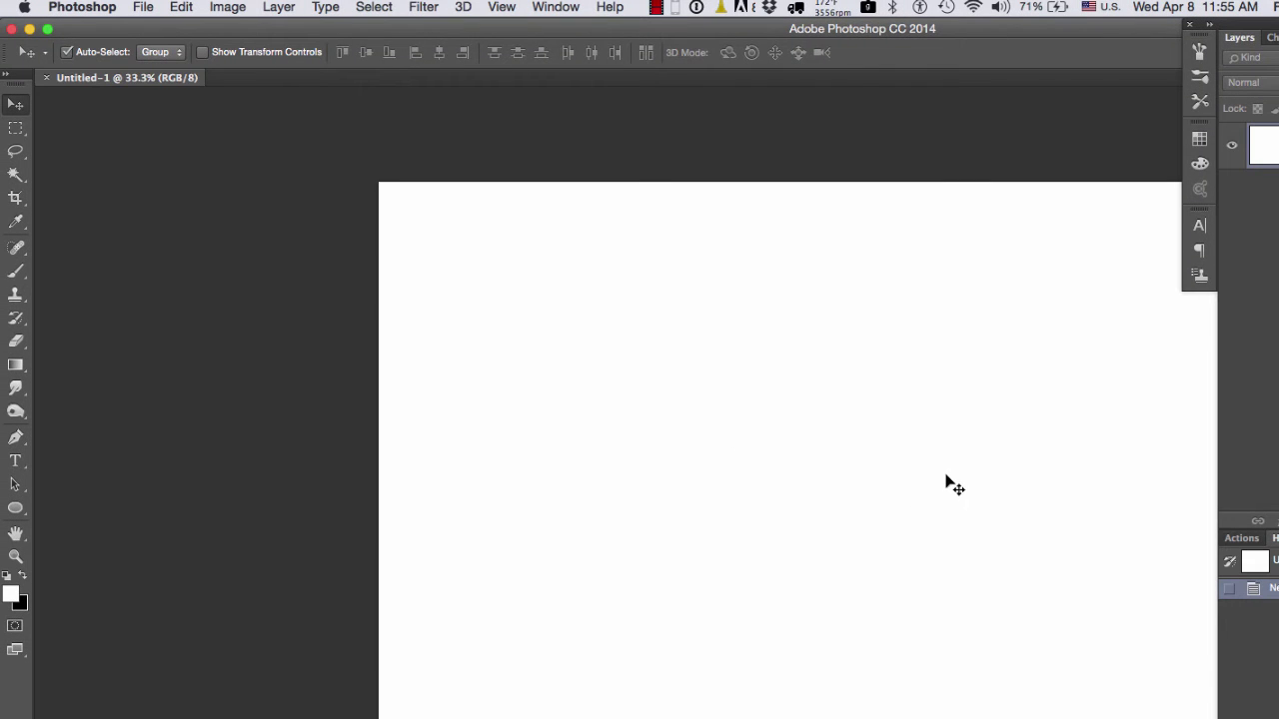
Step: Try hiding the toolbox and all panels around the blank page, and bring them back
key(Tab)
key(Tab)
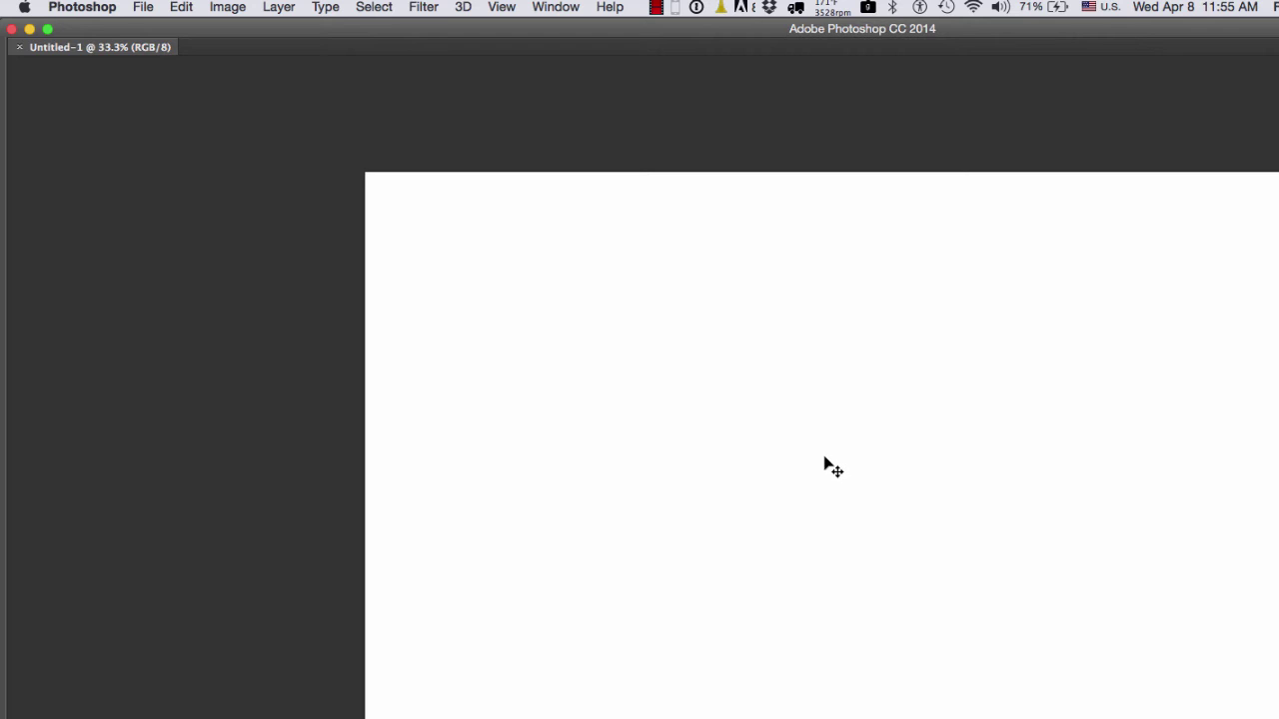
key(Tab)
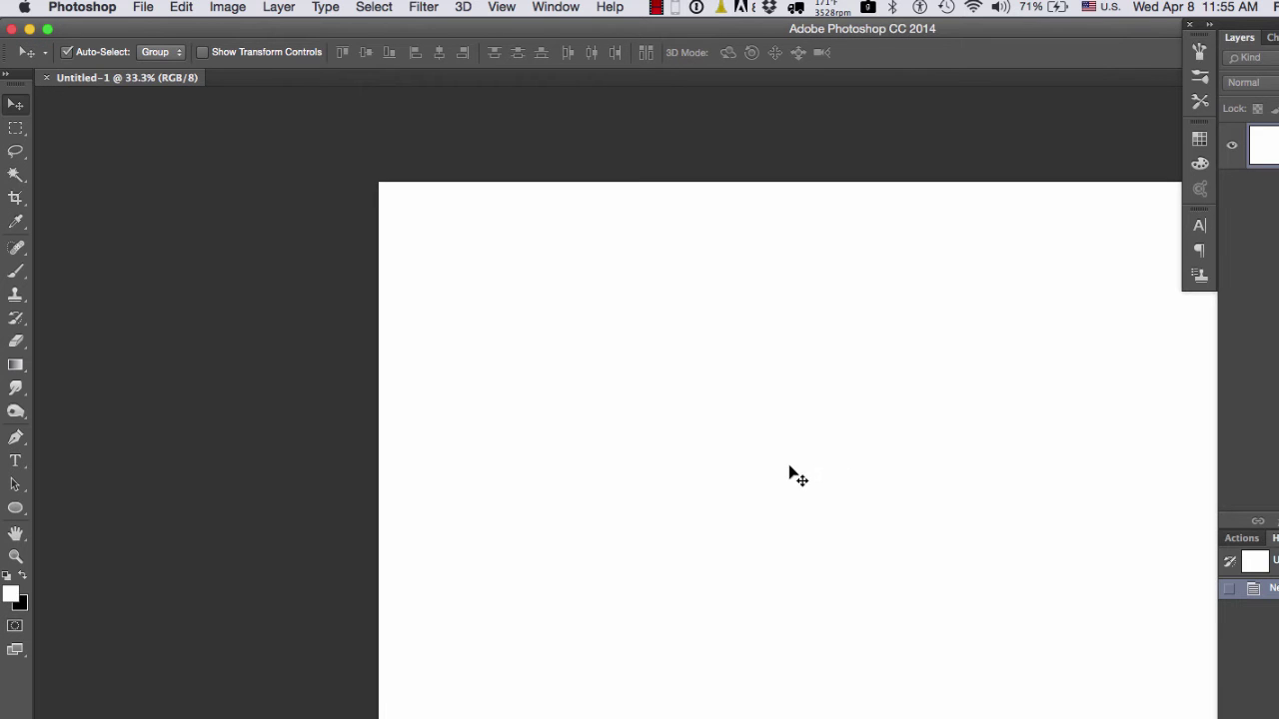
Step: Switch to full screen mode with the menu bar and reposition the page with the Hand tool
key(space)
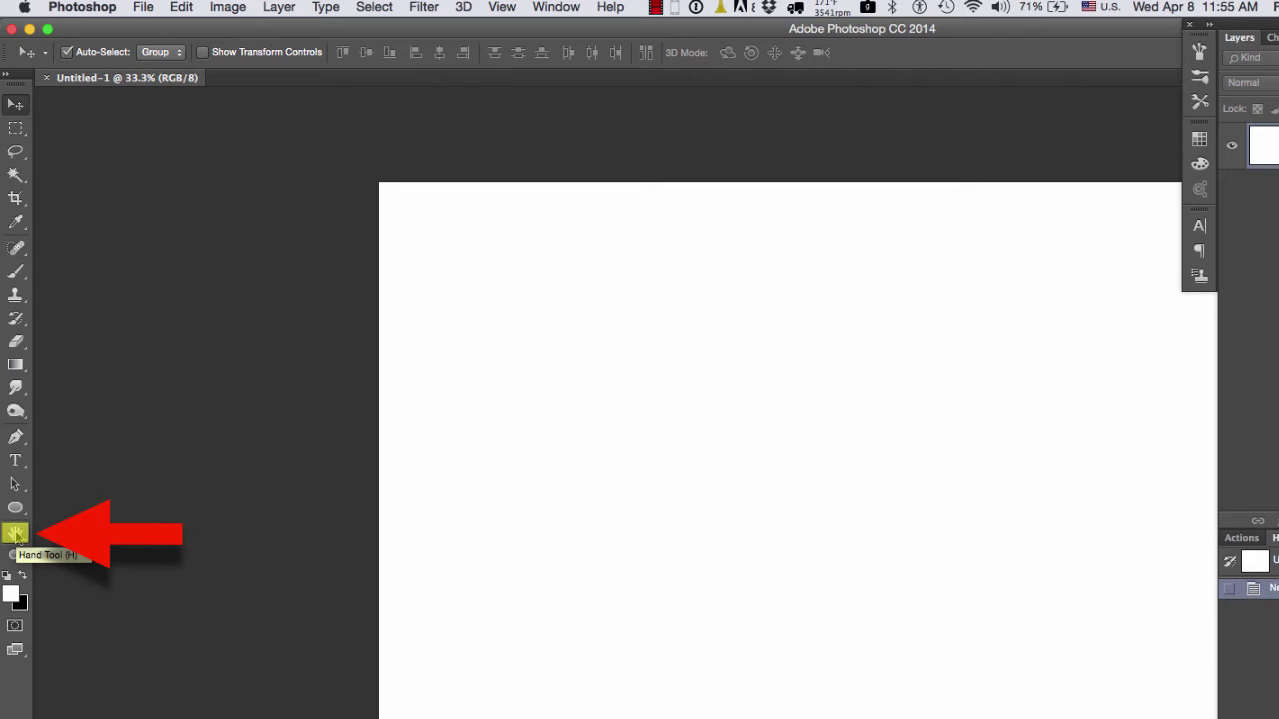
key(h)
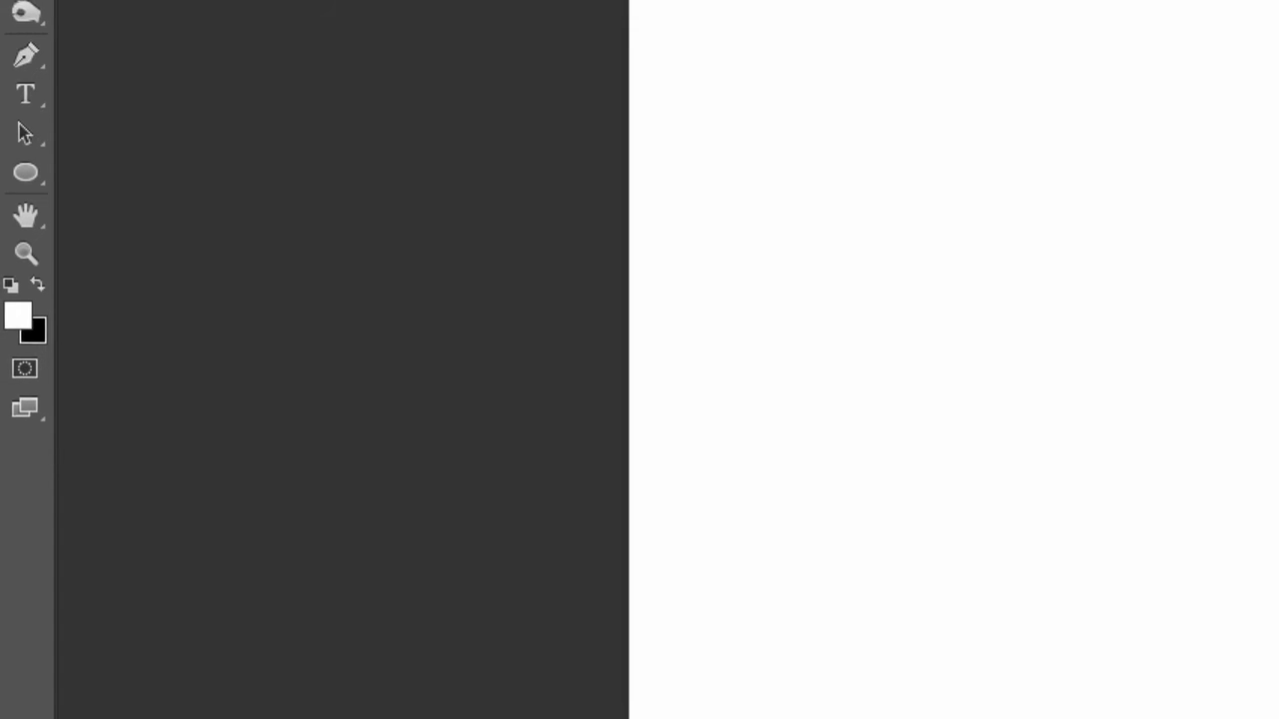
key(f)
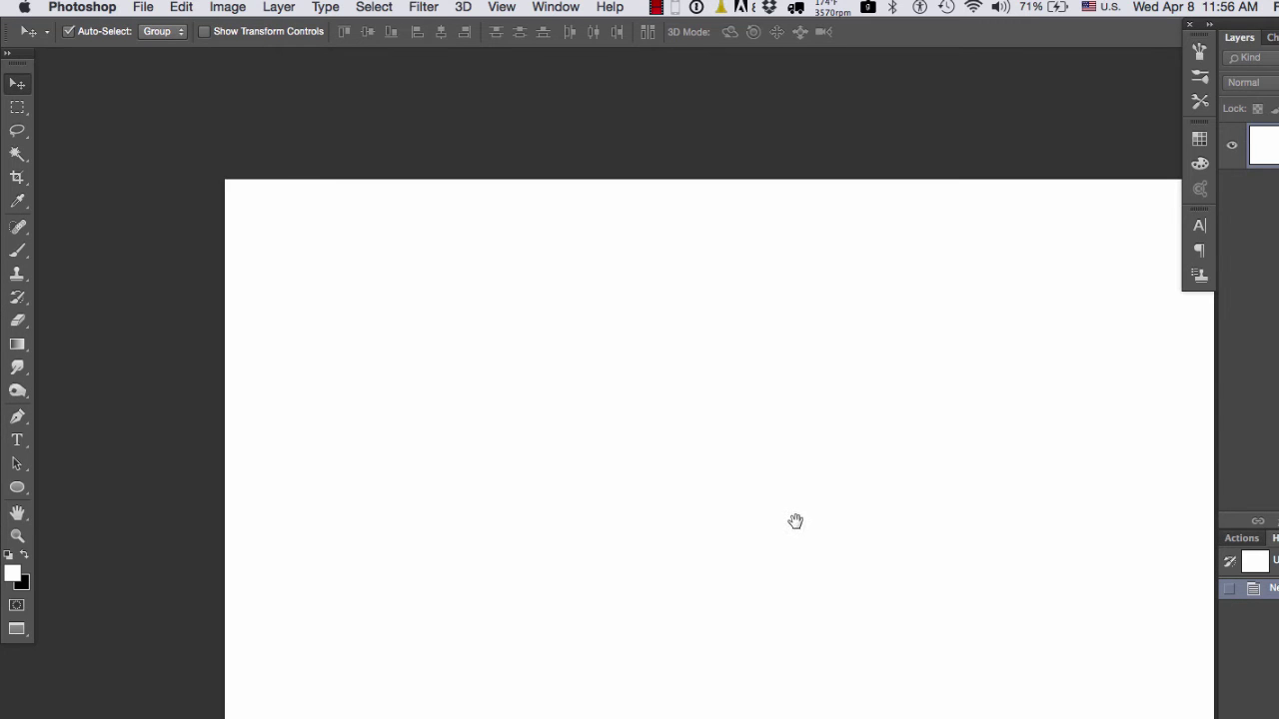
drag(885, 536, 803, 499)
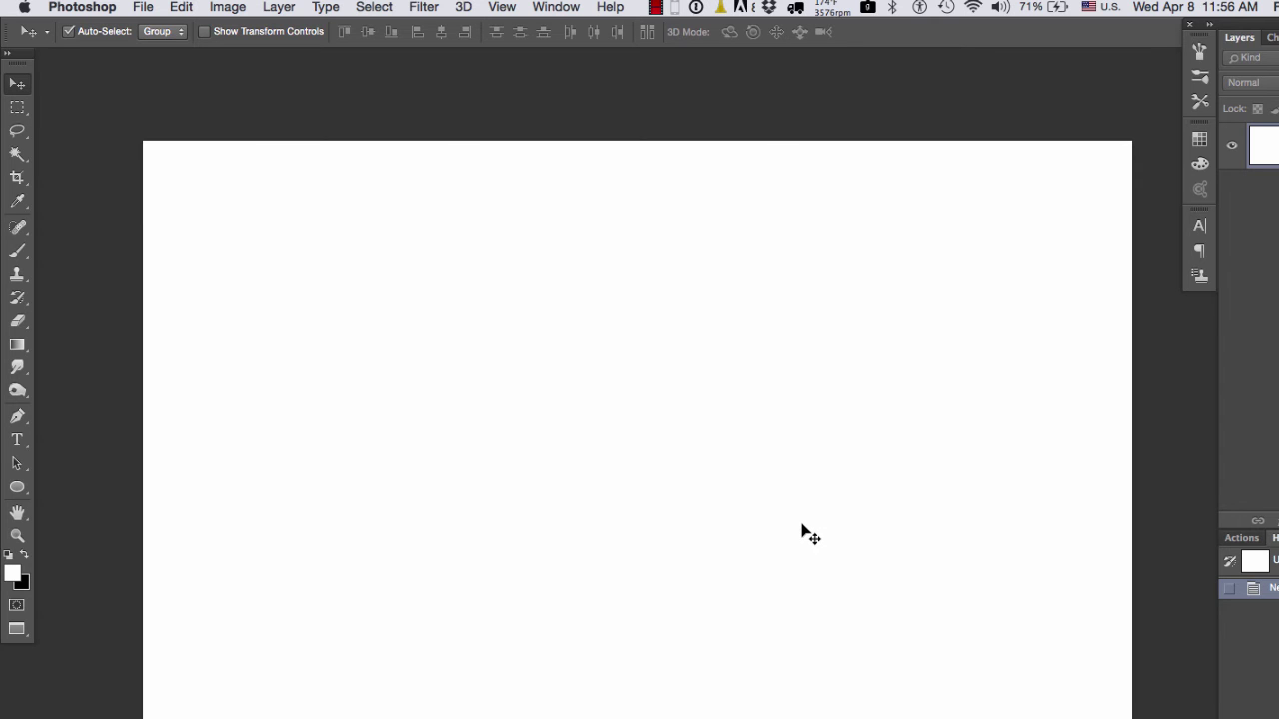
Step: Cycle through the screen modes and leave the page in full screen mode without menus or panels
key(f)
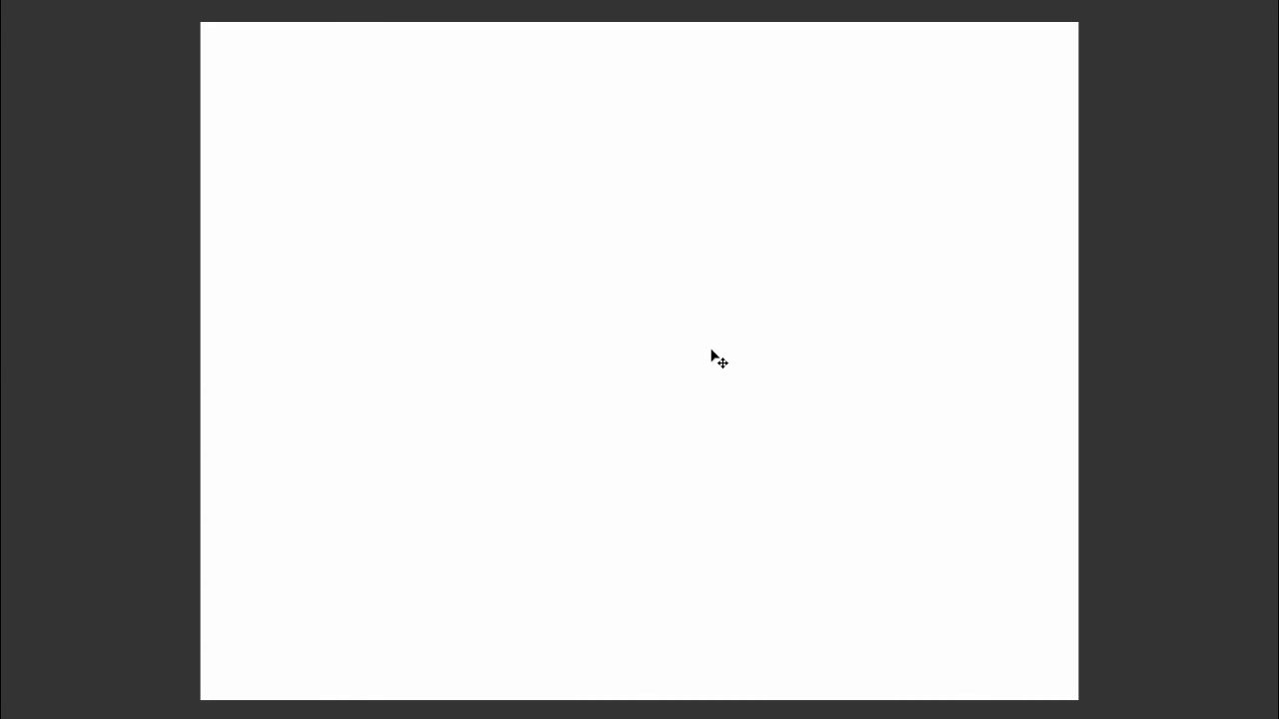
key(f)
key(f)
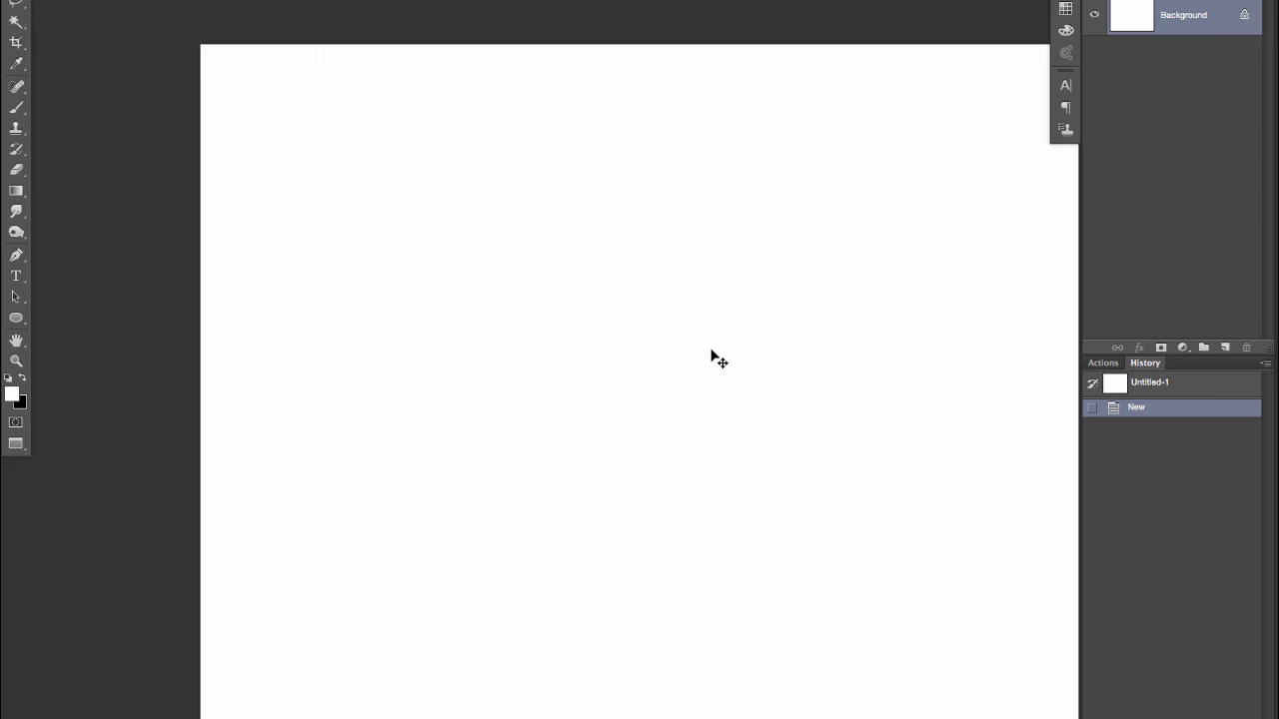
scroll(712, 355, up, 3)
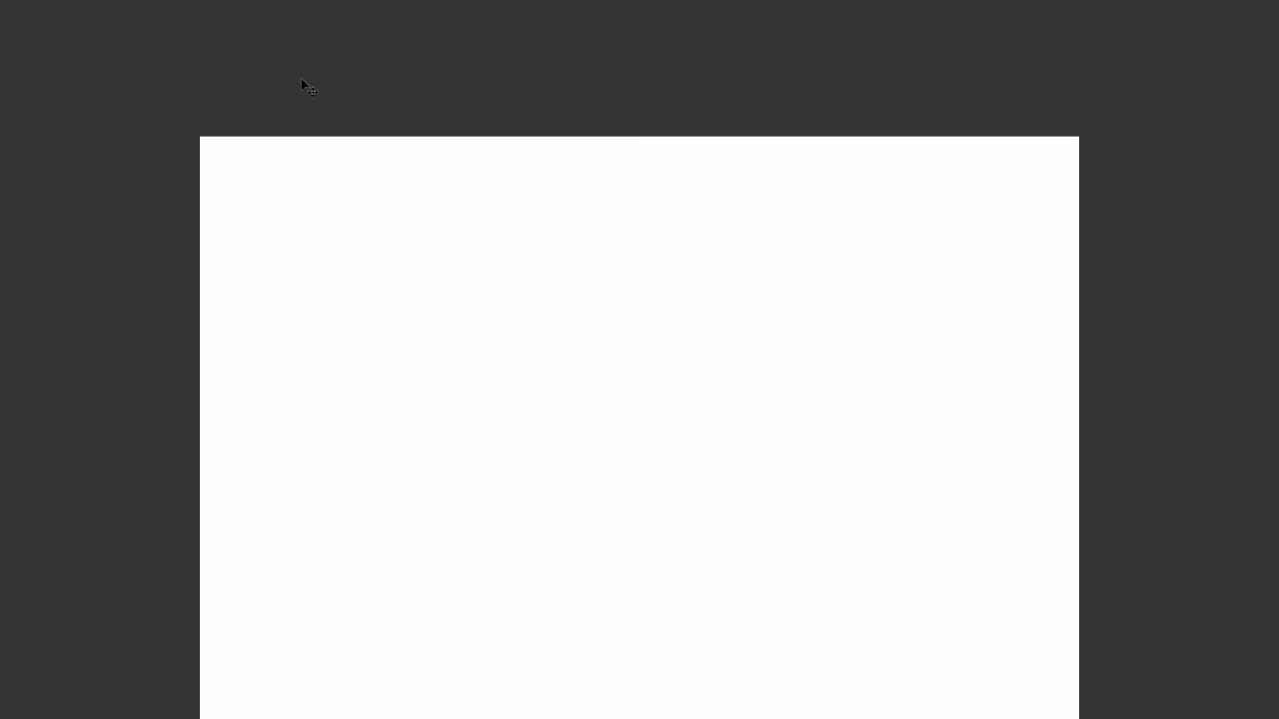
Step: Try Black as the color of the area around the page, and return it to Dark Gray
ctrl+click(414, 62)
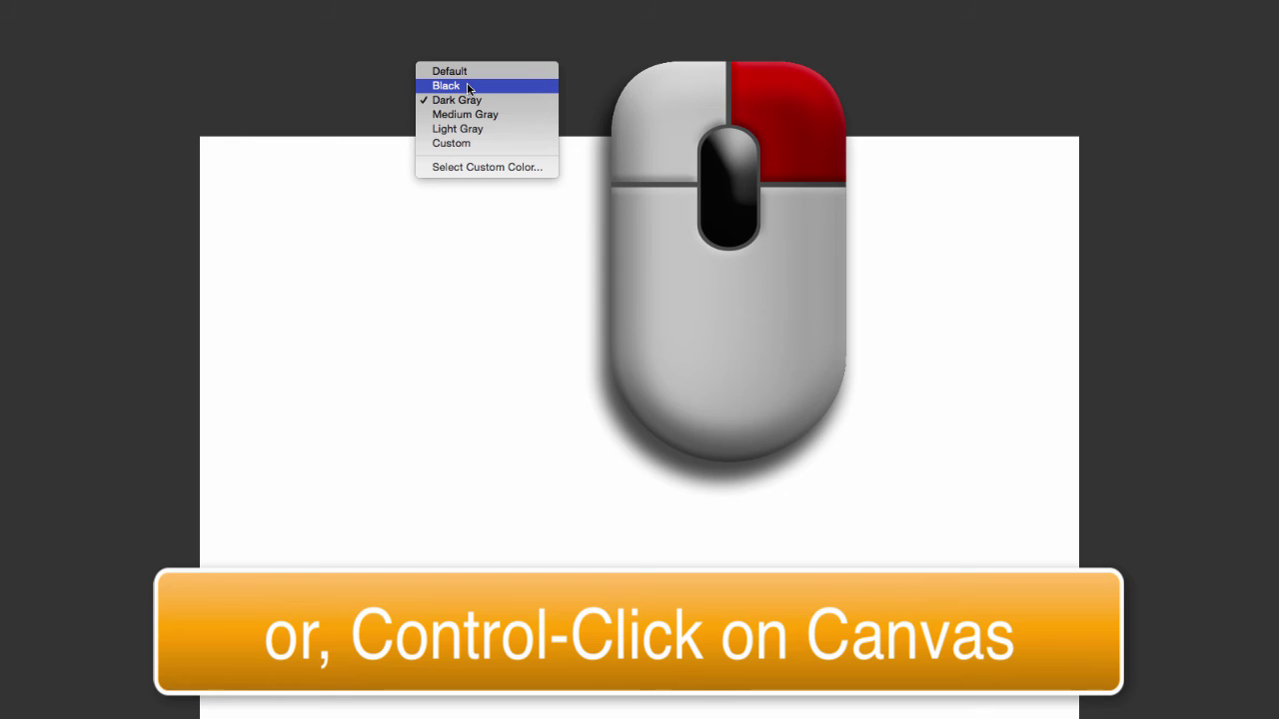
click(467, 88)
ctrl+click(466, 85)
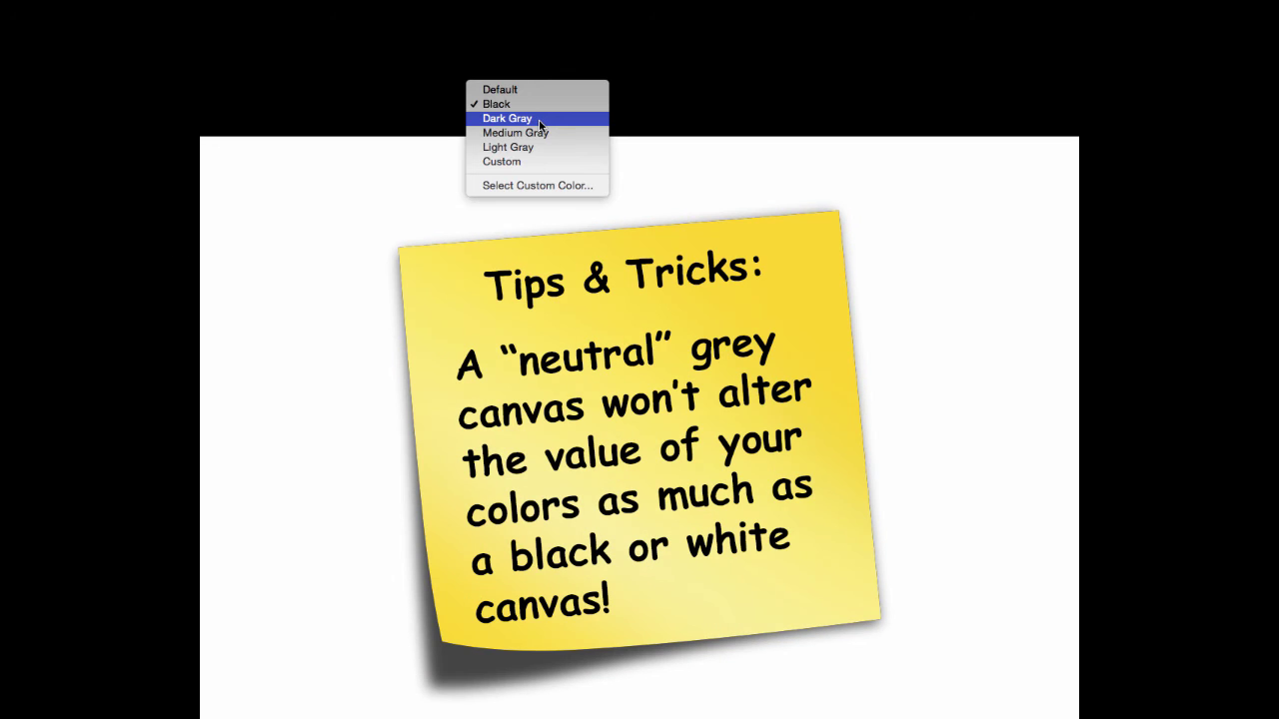
click(540, 121)
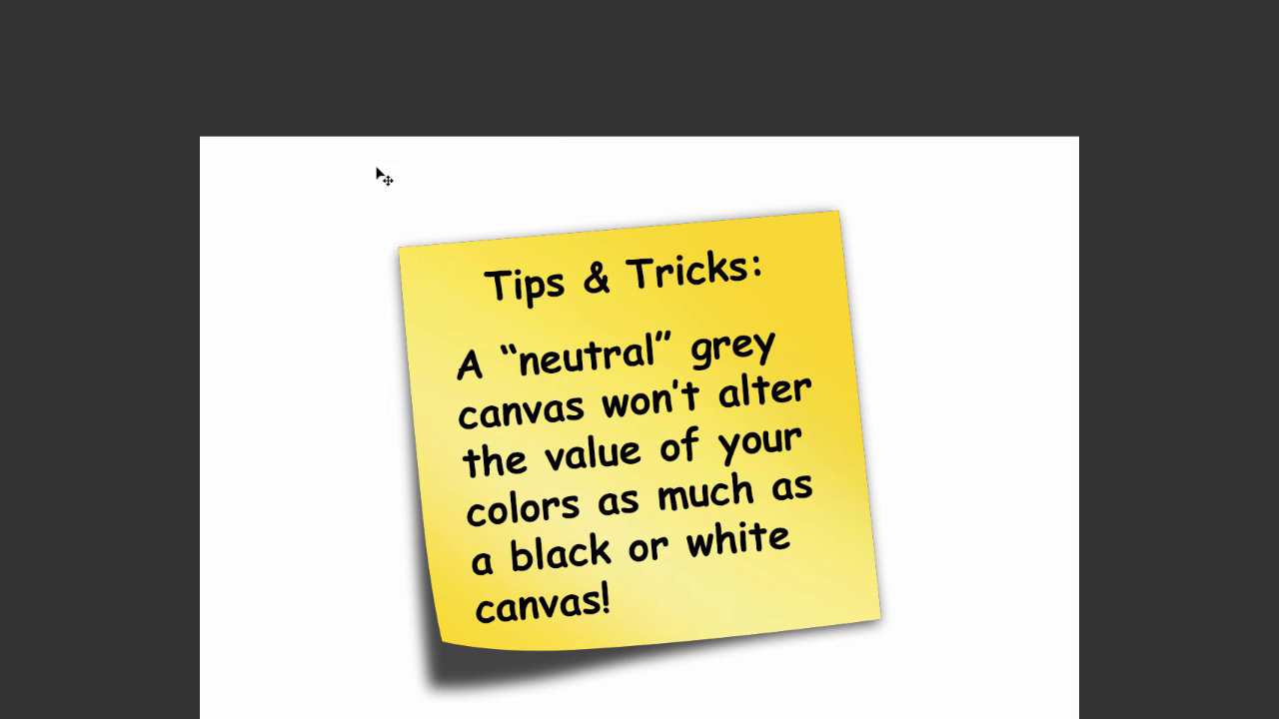
Step: Try Medium Gray as the color of the area around the page, and restore Dark Gray
right_click(516, 73)
click(579, 123)
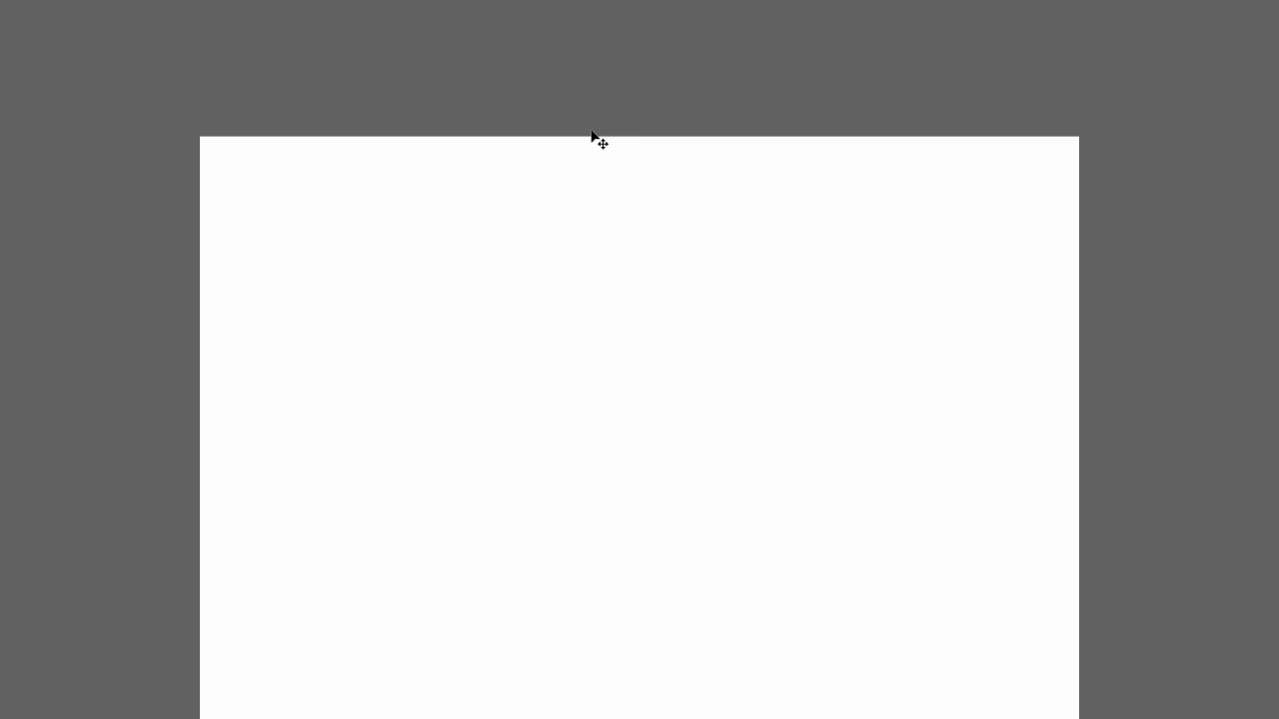
right_click(531, 84)
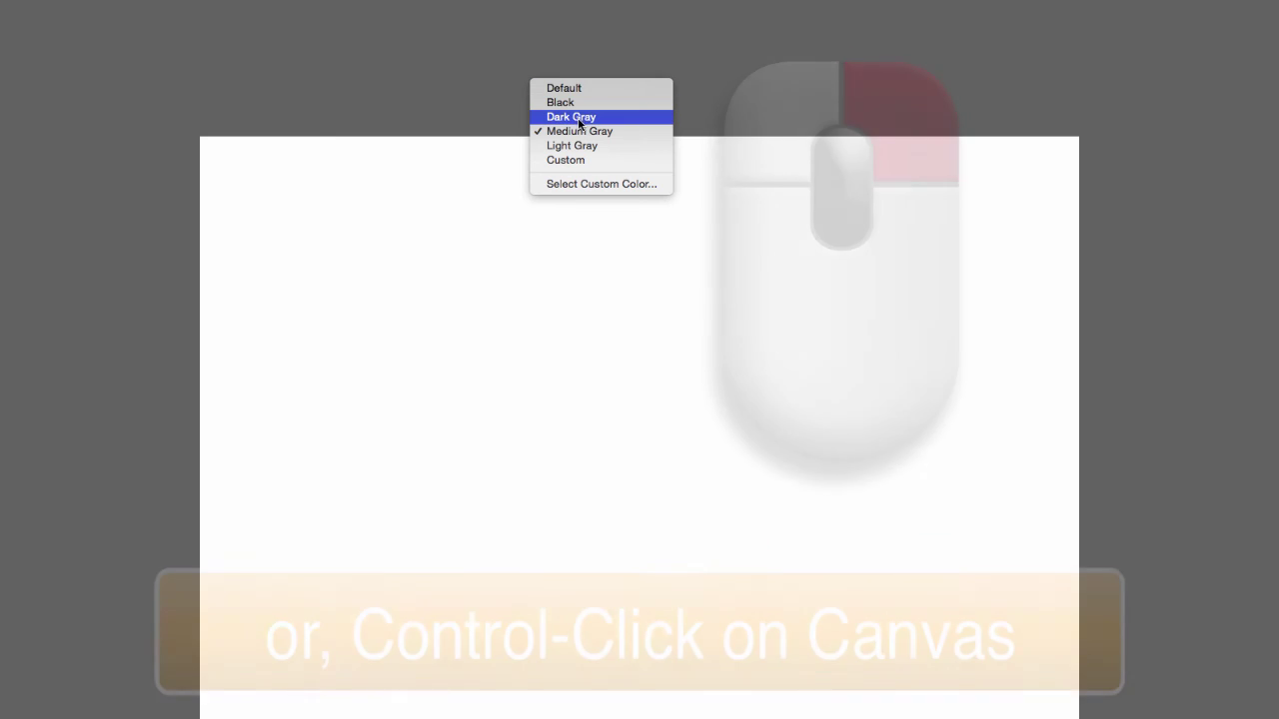
click(581, 118)
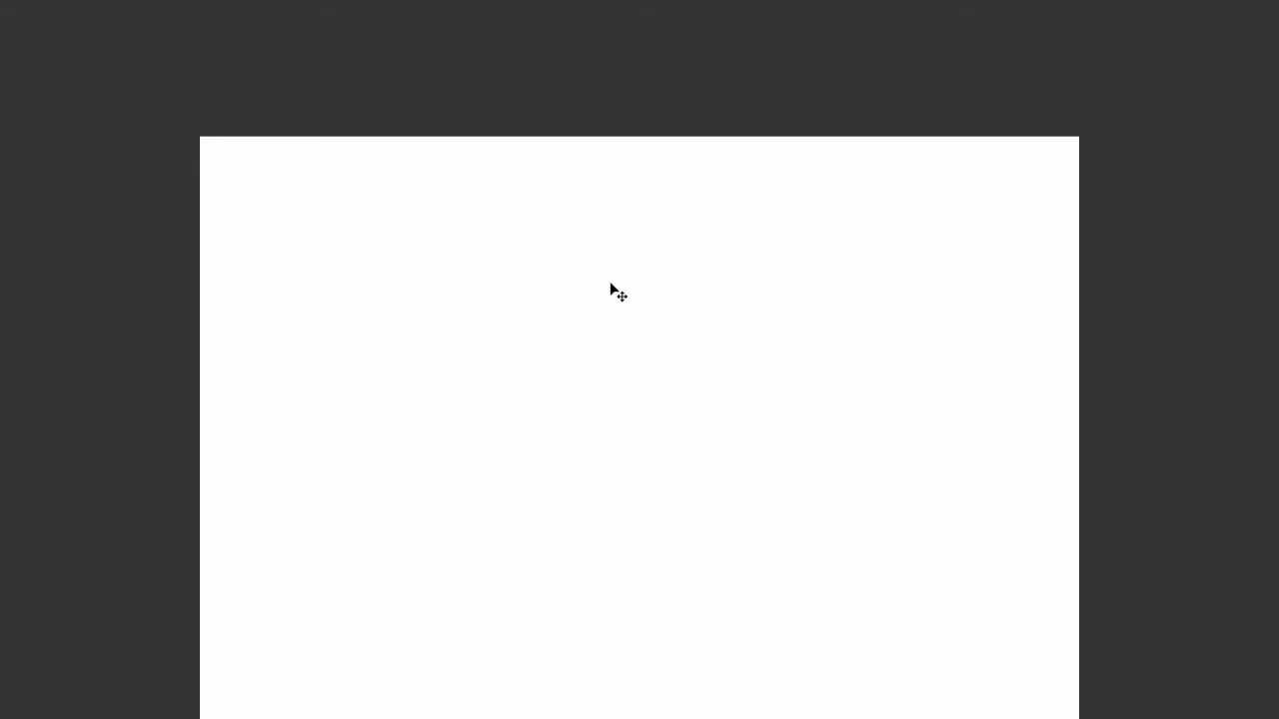